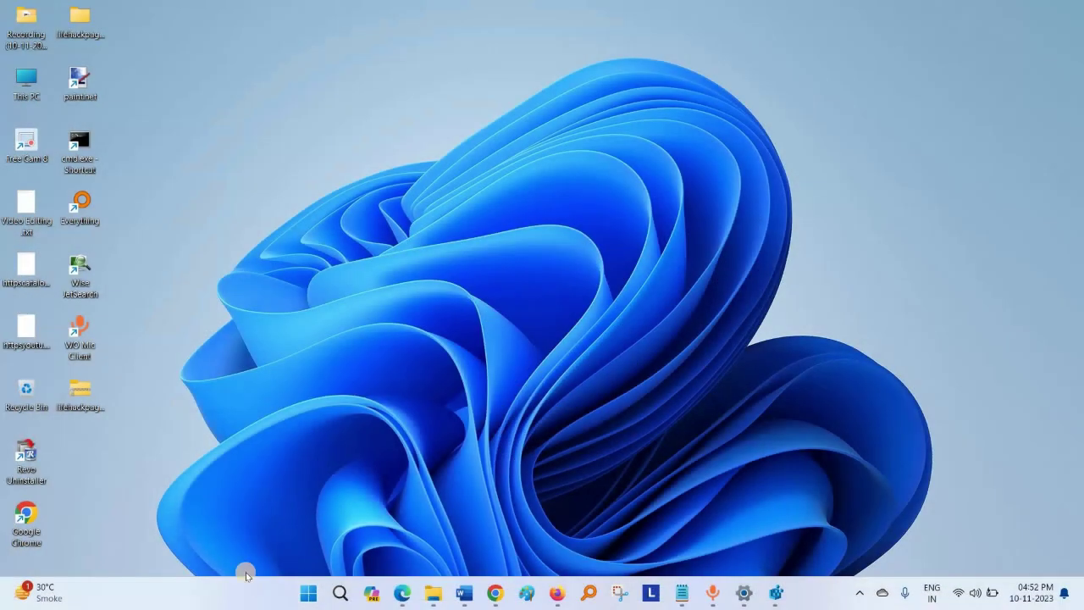
Open Windows Settings and go to the Date & time page under Time & language.
click(303, 596)
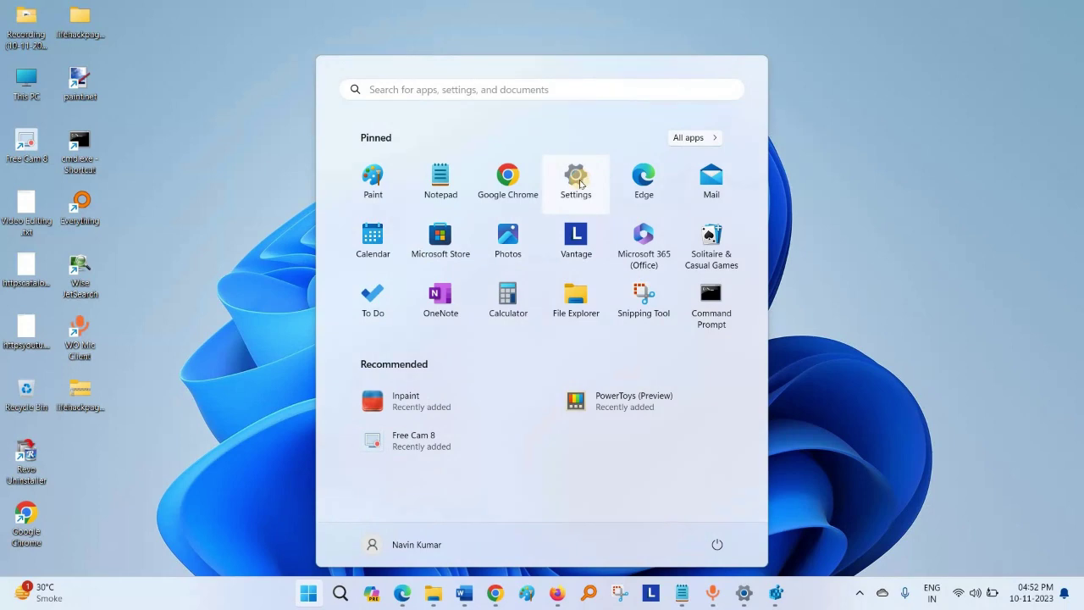
click(576, 179)
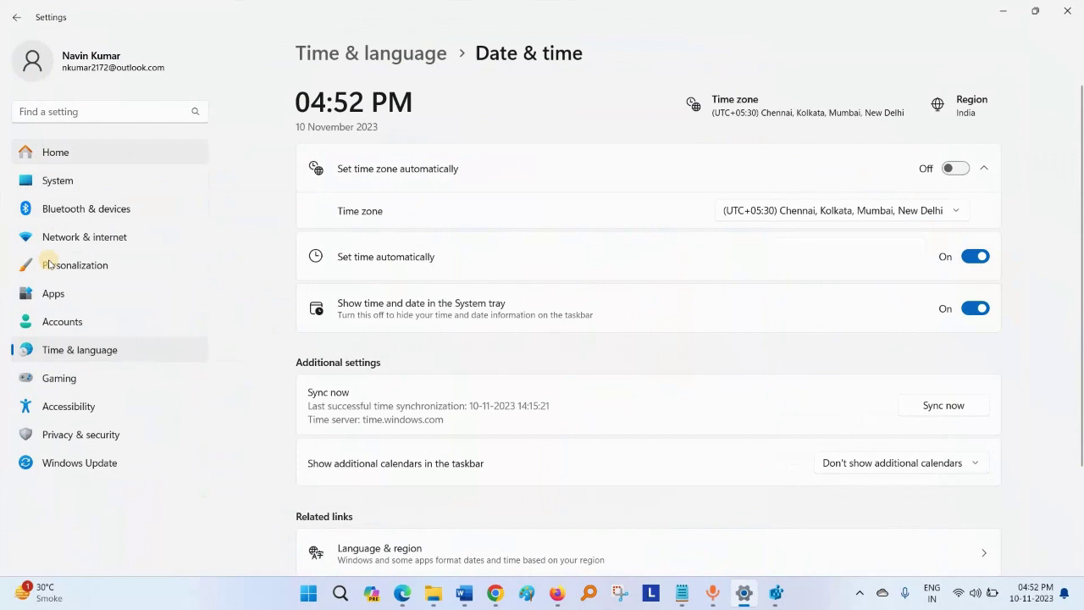
click(40, 151)
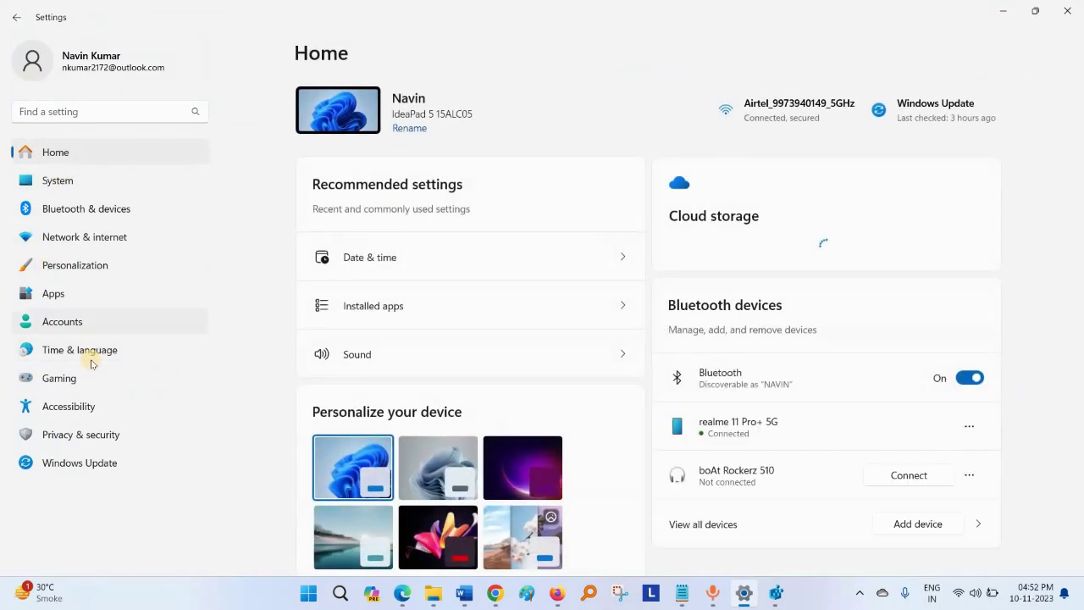
click(91, 361)
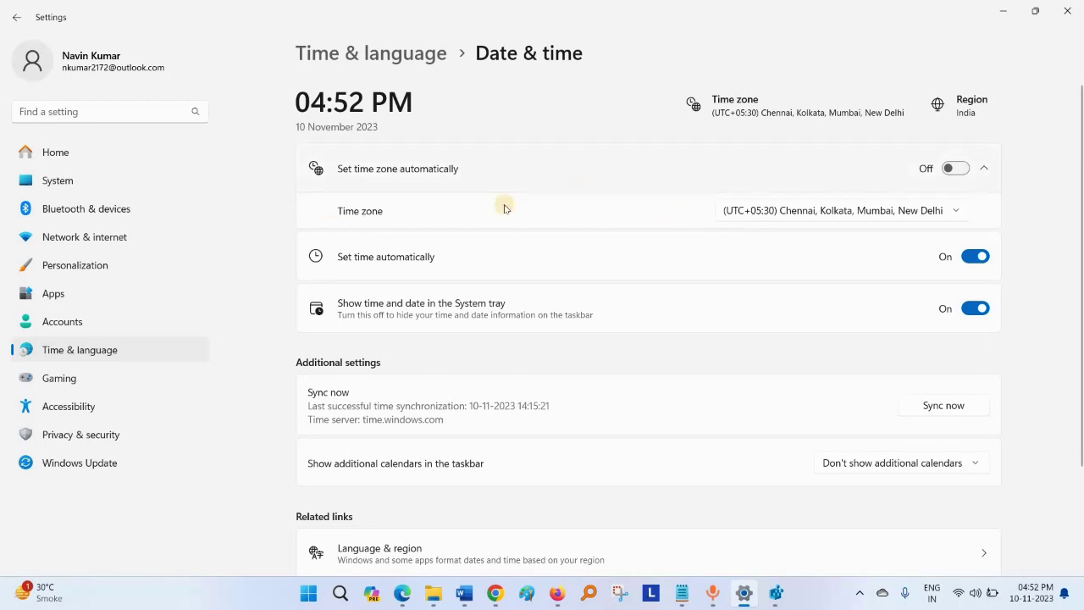
Look through the available time zones in the Time zone list and close it without choosing another one.
click(752, 212)
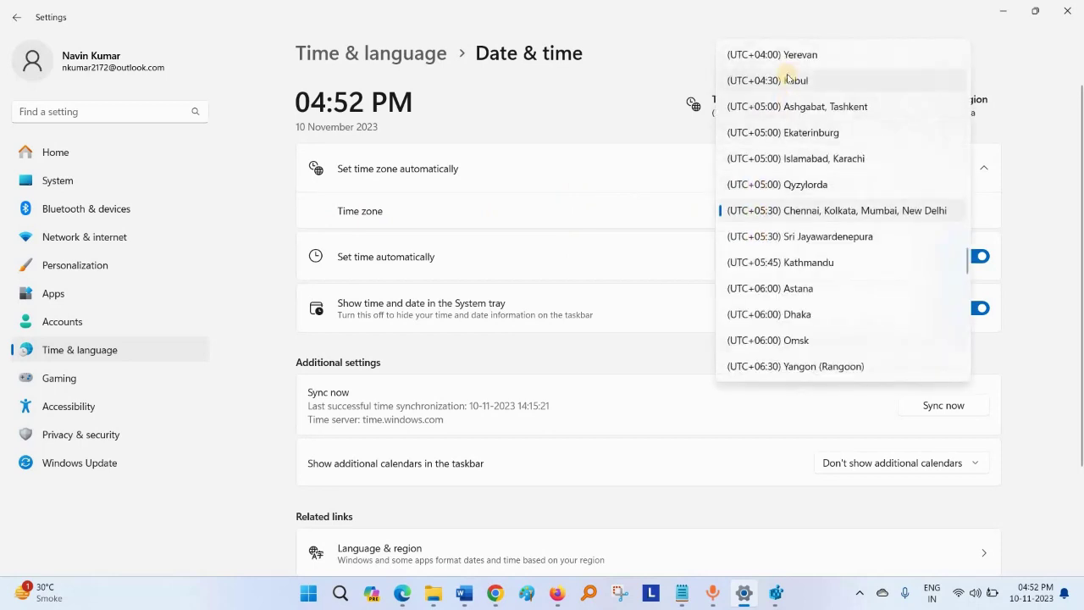
scroll(791, 155, down, 2)
scroll(791, 155, down, 4)
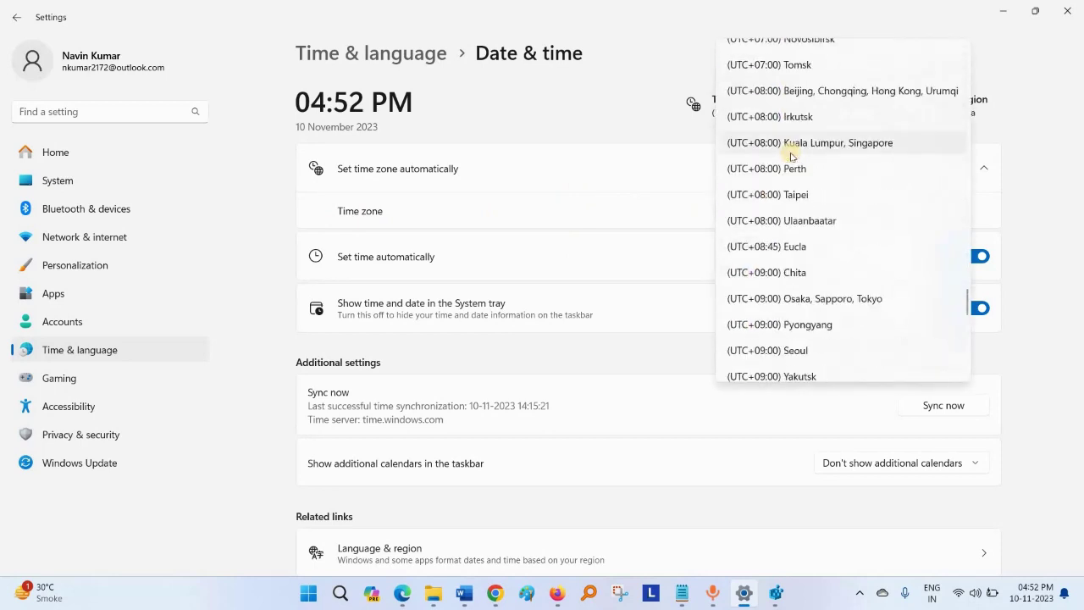
scroll(791, 155, up, 8)
scroll(791, 155, up, 13)
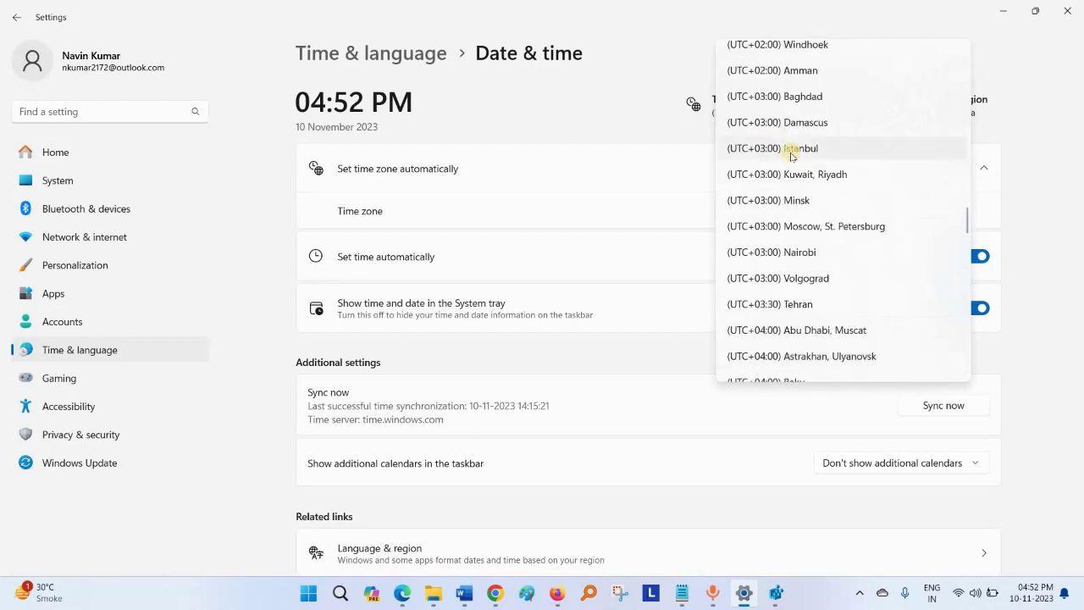
scroll(791, 155, up, 12)
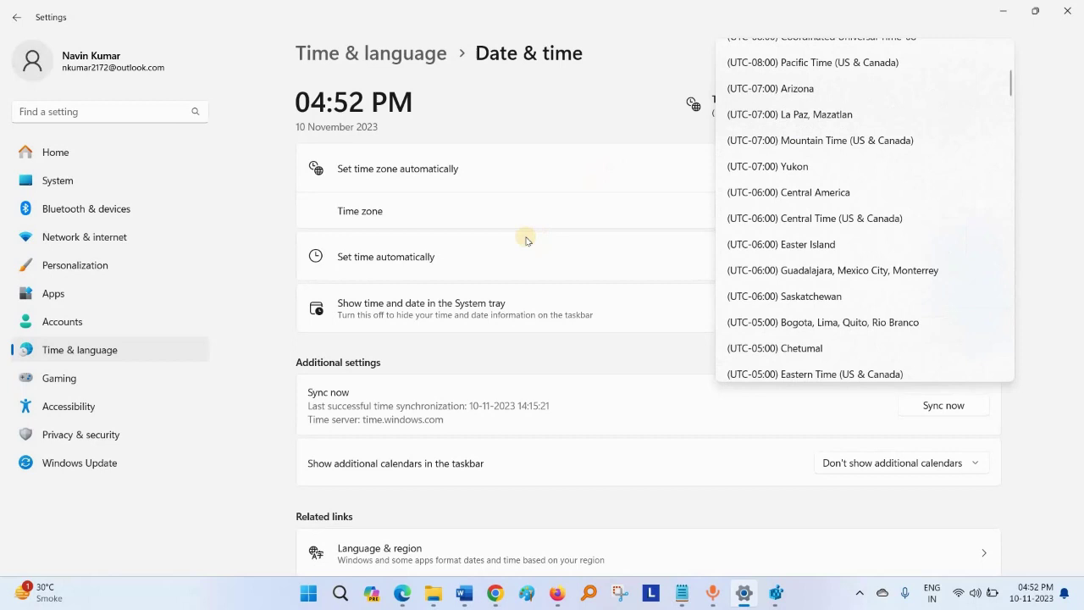
click(500, 225)
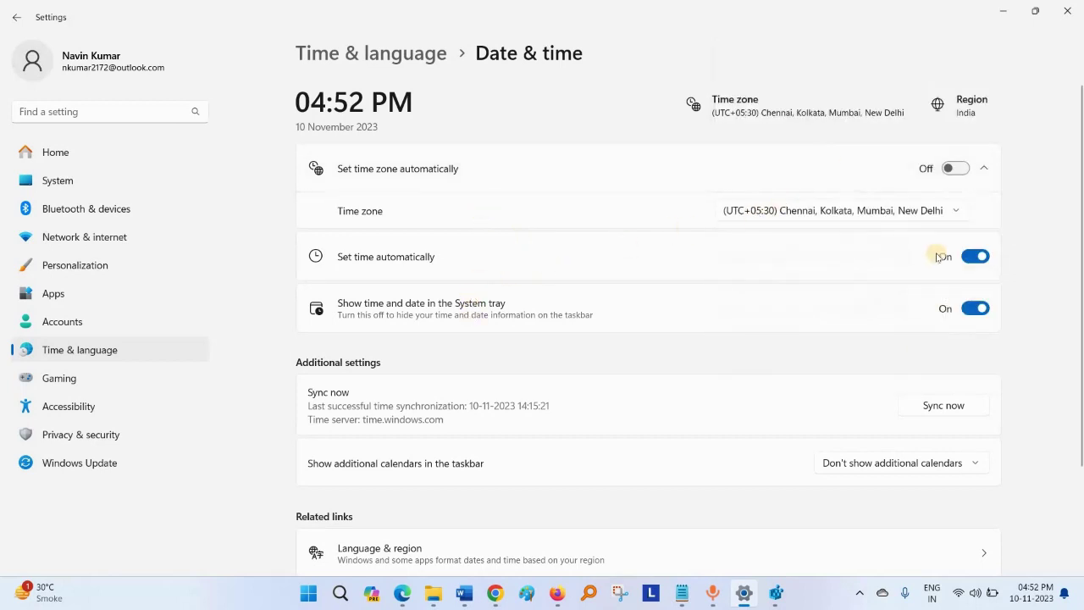
Turn on automatic time zone setting, then switch it back off.
click(964, 172)
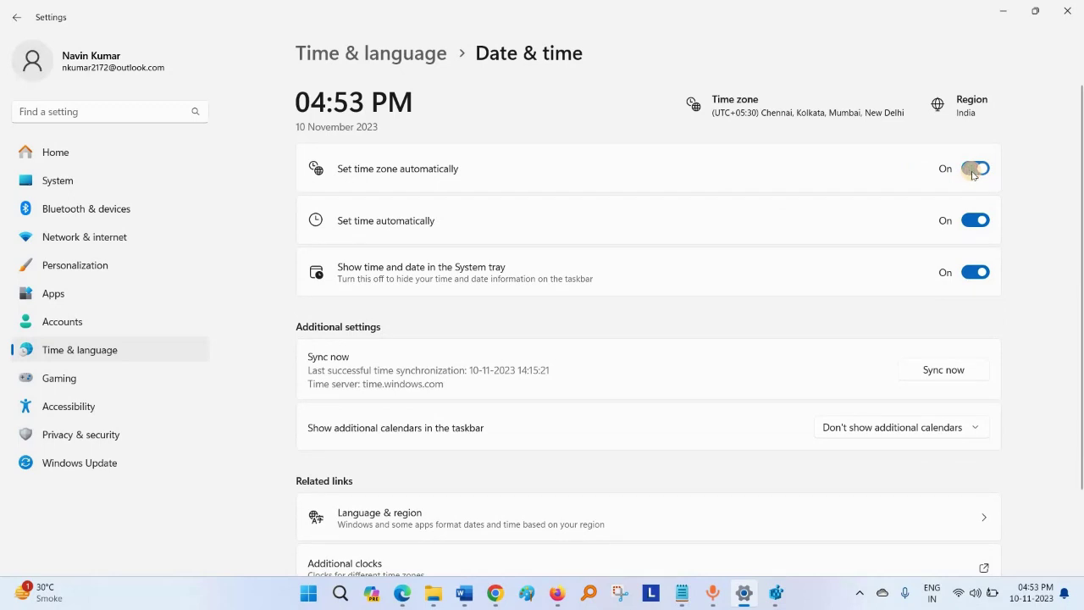
click(974, 169)
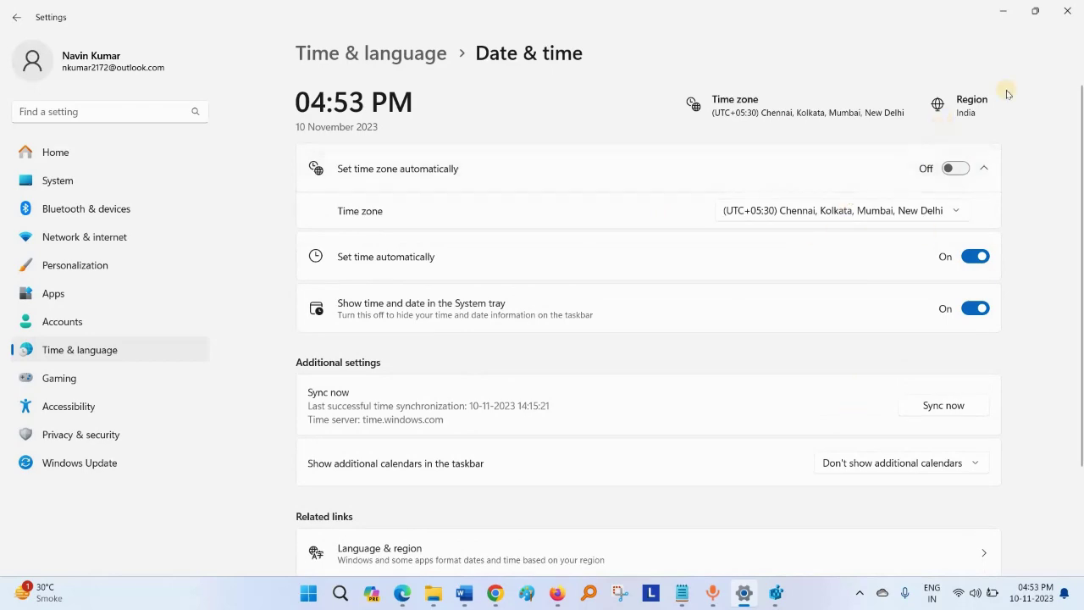
Return to the desktop, search Windows for cmd and run Command Prompt as administrator.
key(super+d)
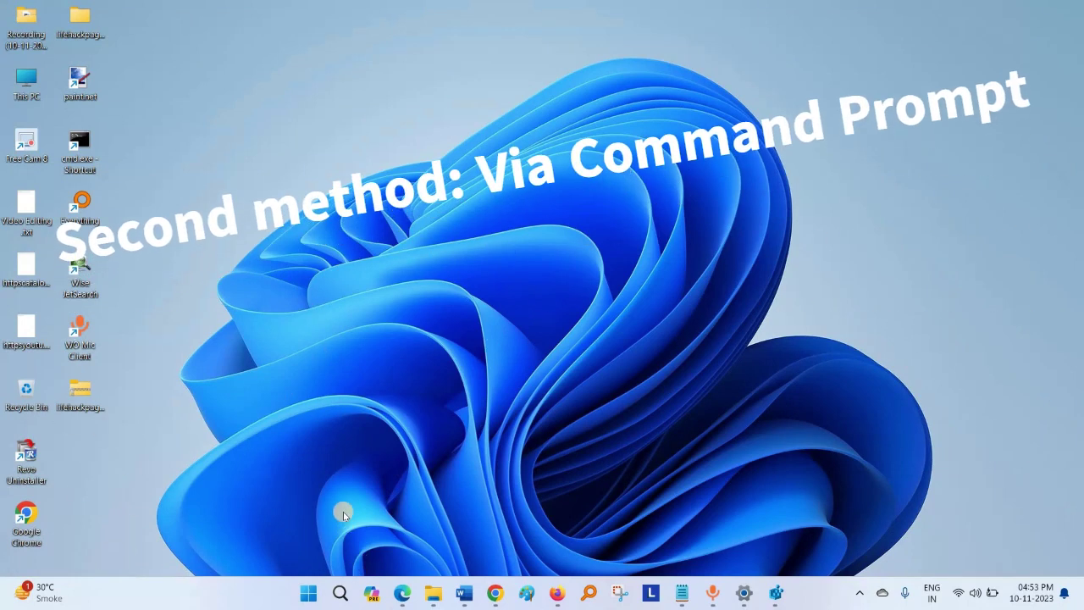
click(339, 593)
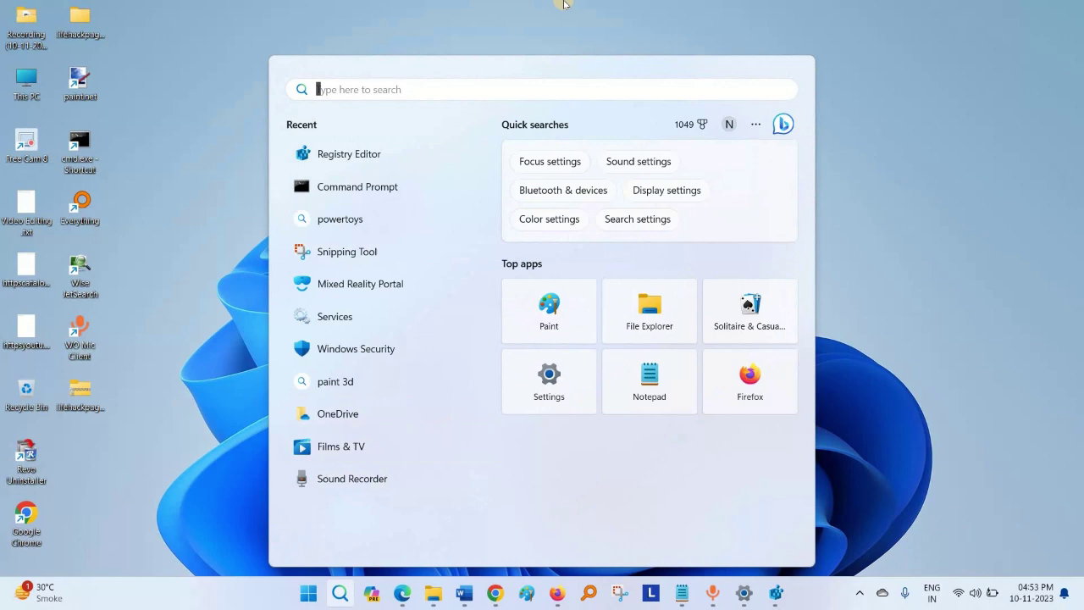
text(CM)
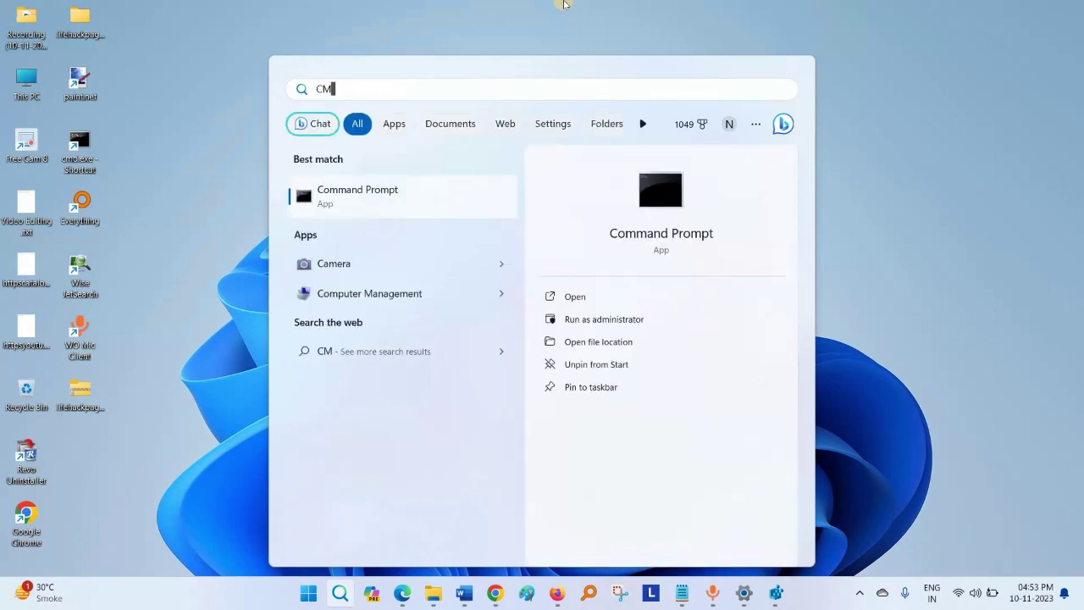
text(D)
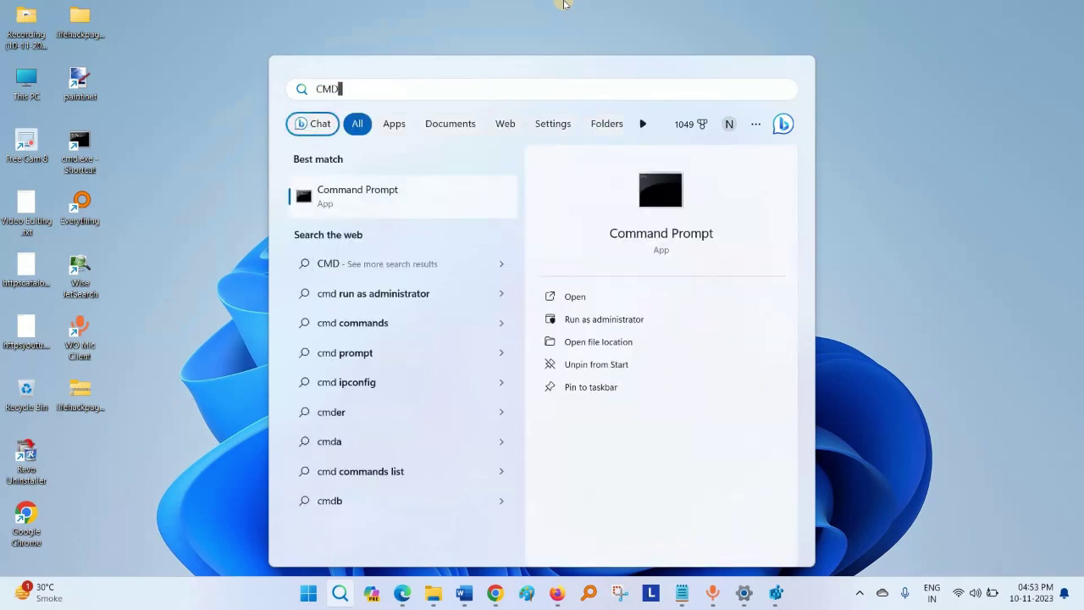
key(BackSpace)
key(BackSpace)
key(BackSpace)
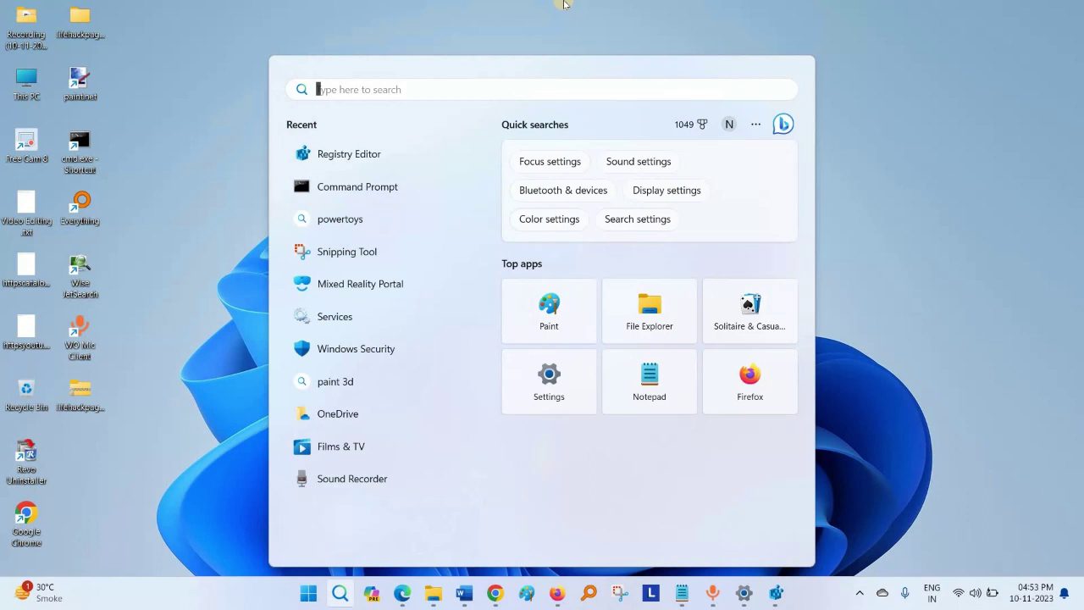
text(cmd)
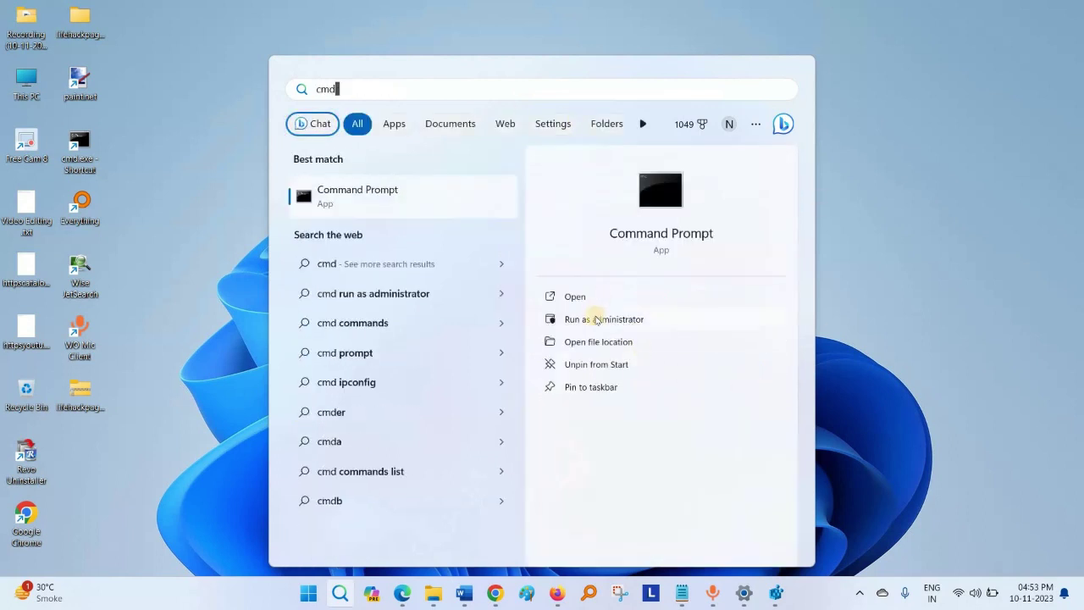
click(597, 320)
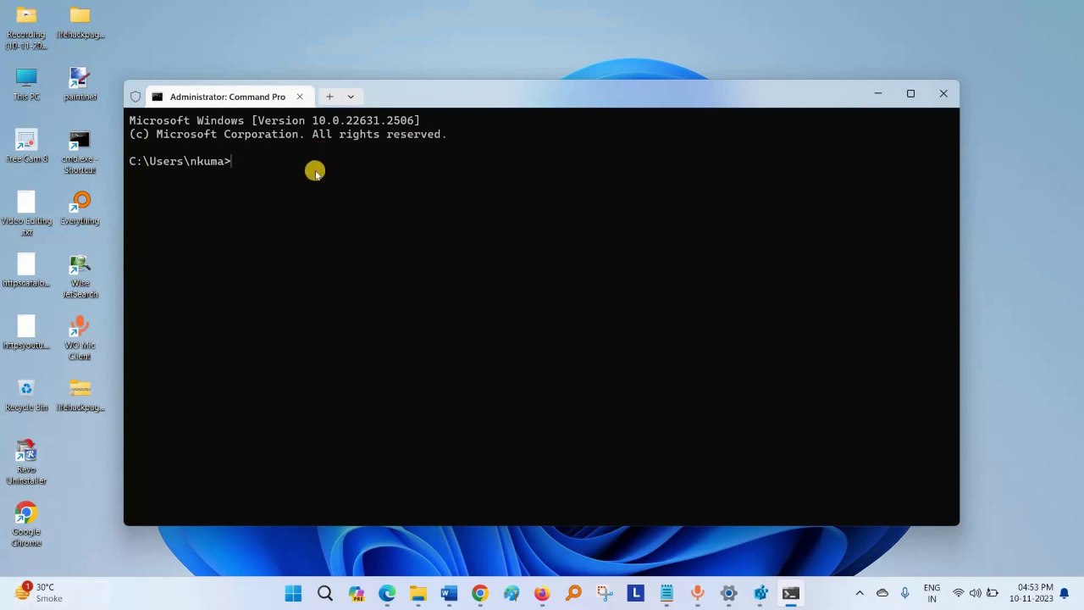
Run tzutil /g in Command Prompt to display the current time zone.
text(tzutil)
text(/g)
key(Return)
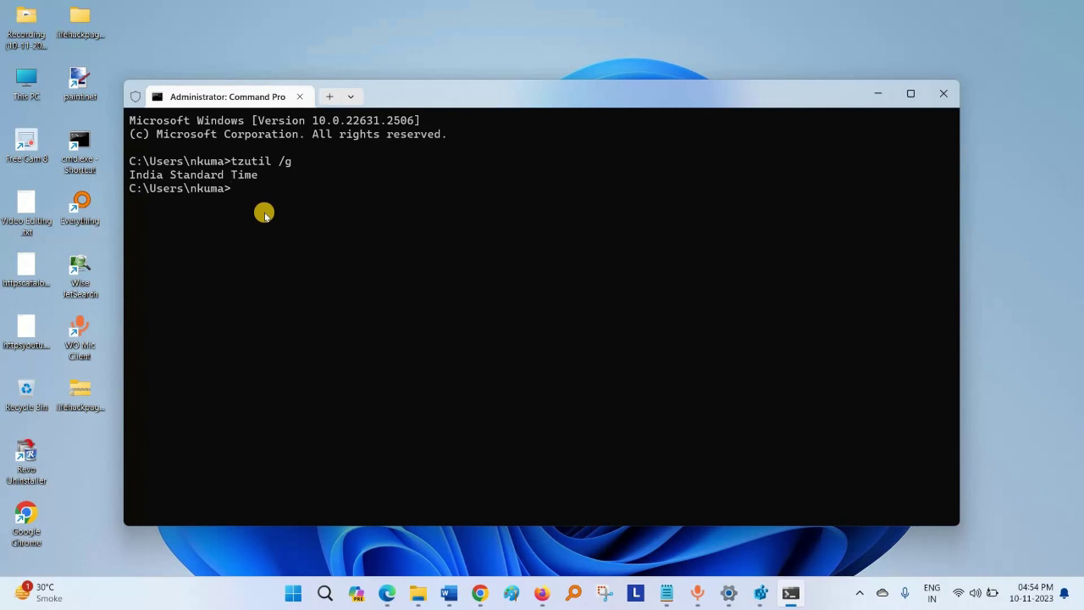
Run tzutil /l to list all available time zones and look through the output.
text(tzutil /l)
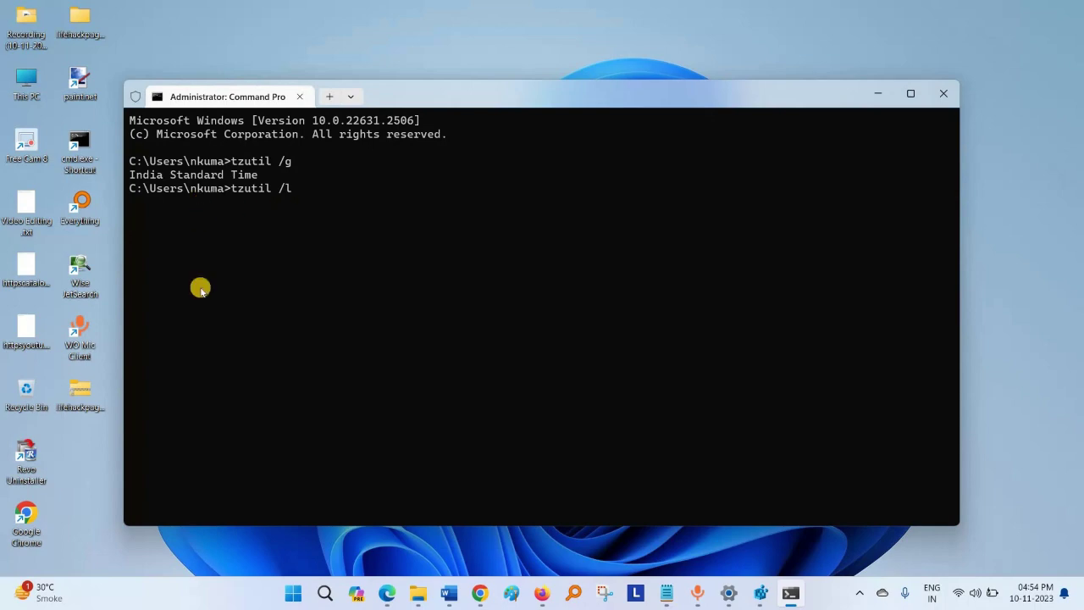
key(Return)
scroll(220, 331, up, 20)
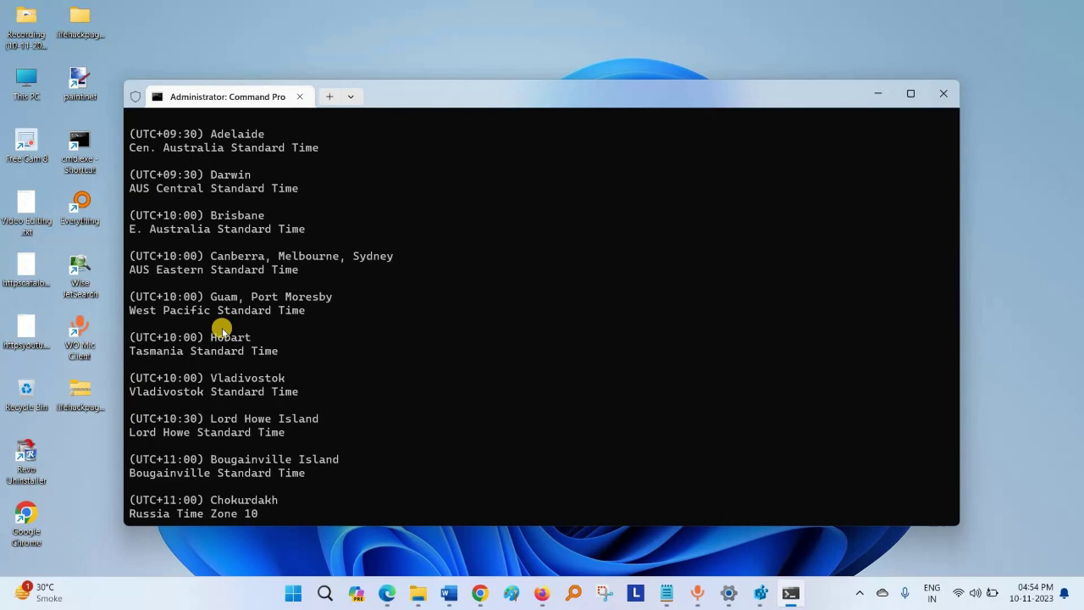
scroll(220, 331, down, 20)
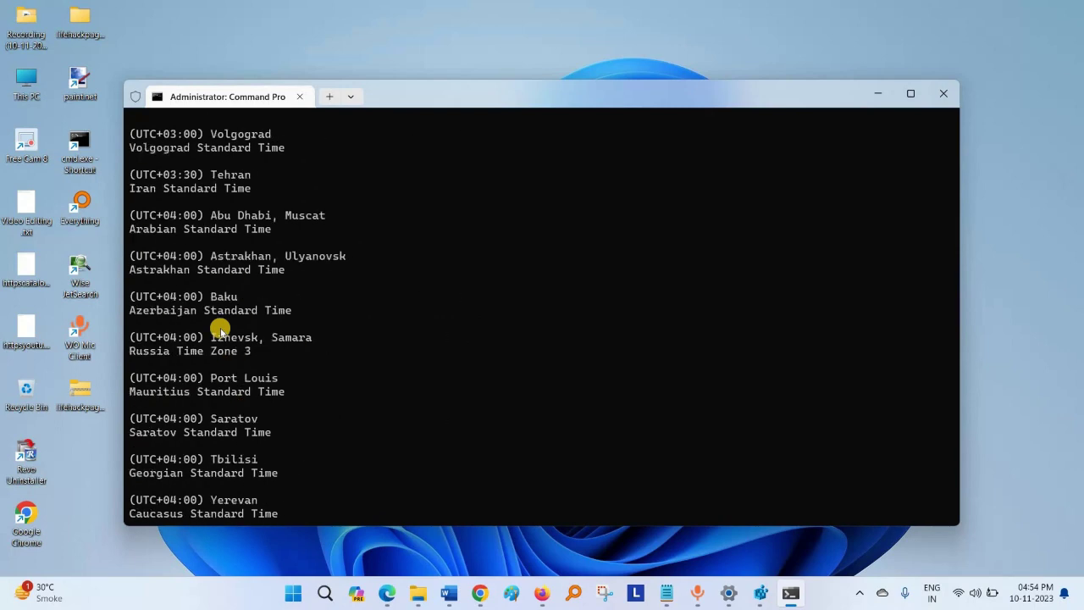
scroll(220, 330, down, 20)
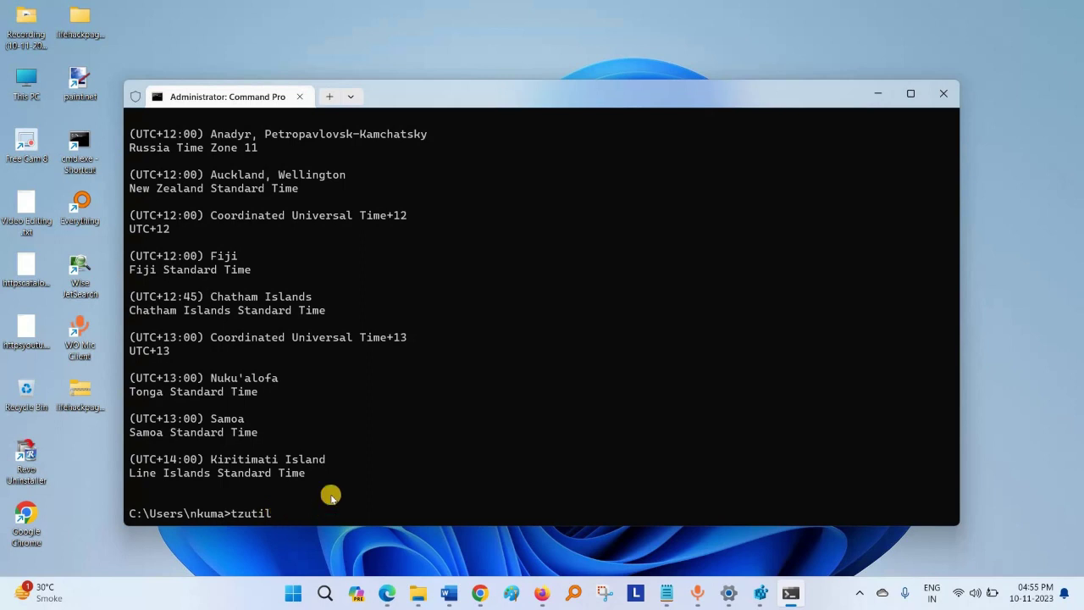
Set the system time zone by running tzutil /s "India Standard Time".
text(/s)
text("")
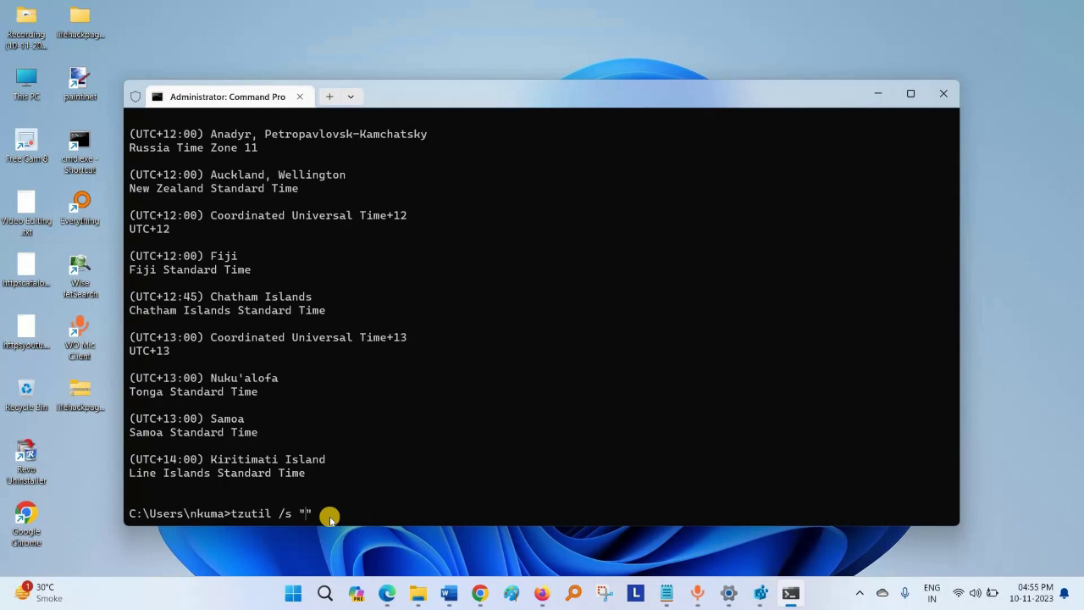
key(Caps_Lock)
key(Caps_Lock)
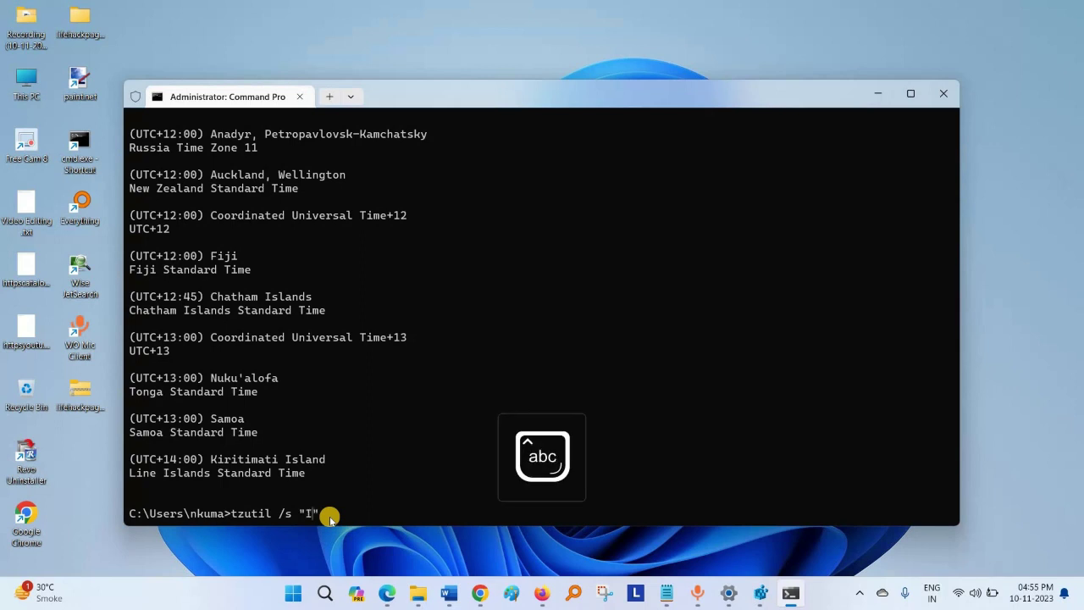
text(ndia)
key(Caps_Lock)
text(S)
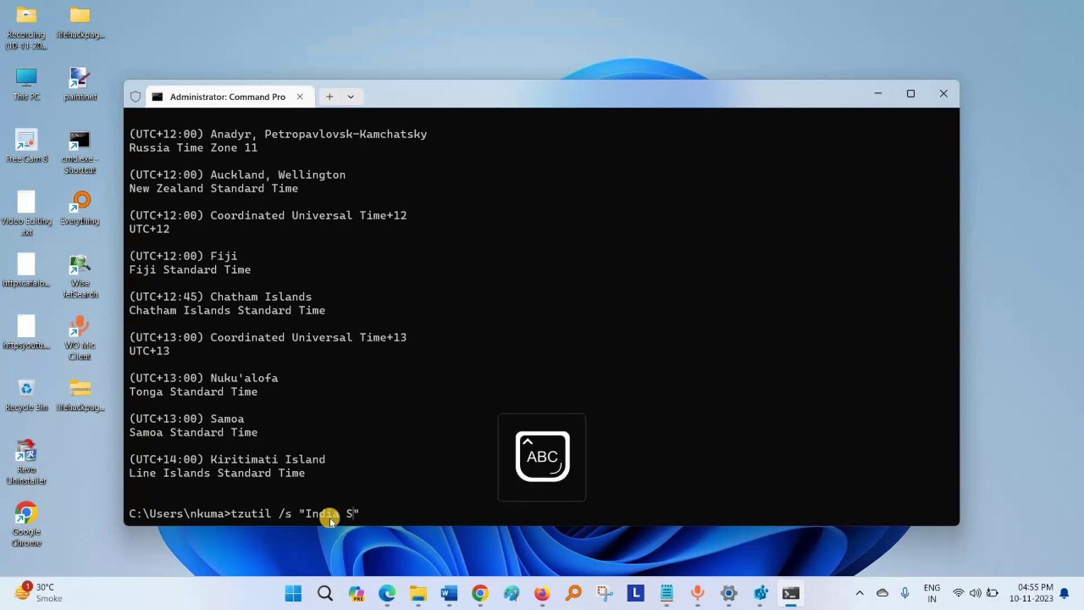
key(Caps_Lock)
text(tandard)
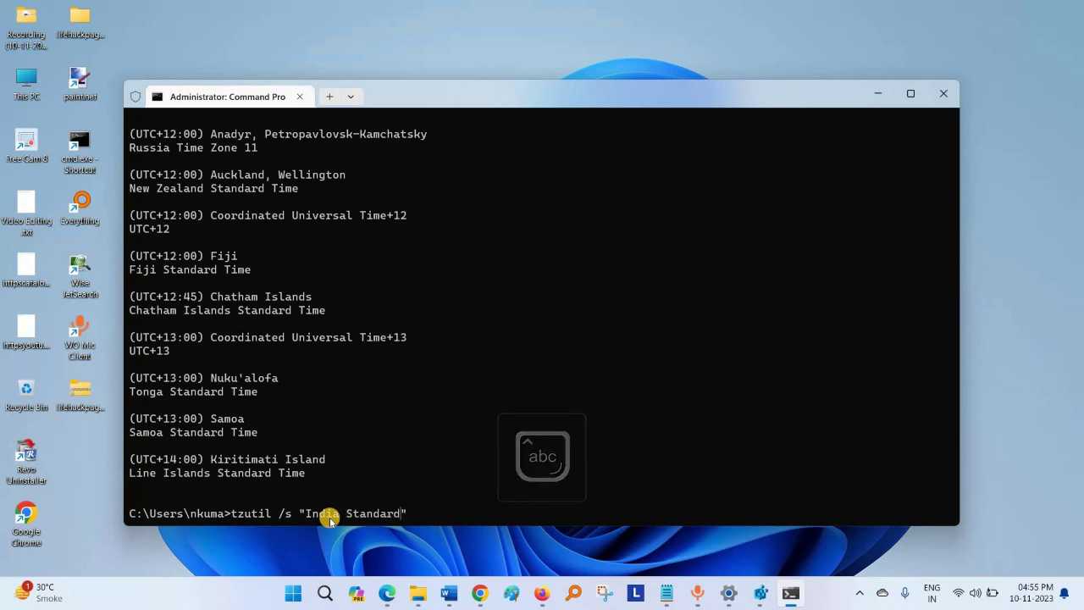
key(Caps_Lock)
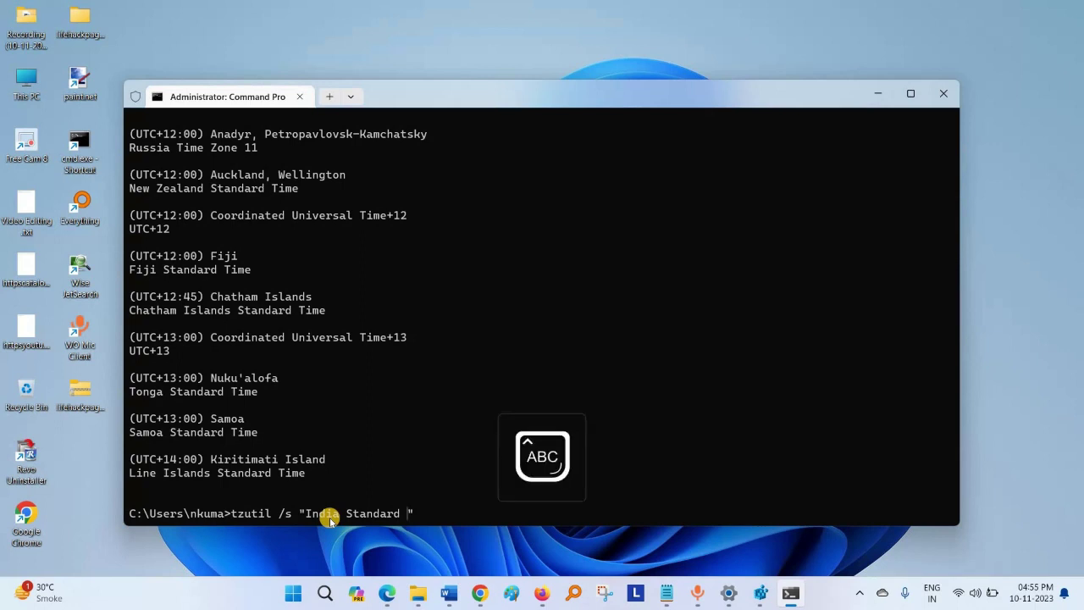
text(T)
key(Caps_Lock)
text(ime)
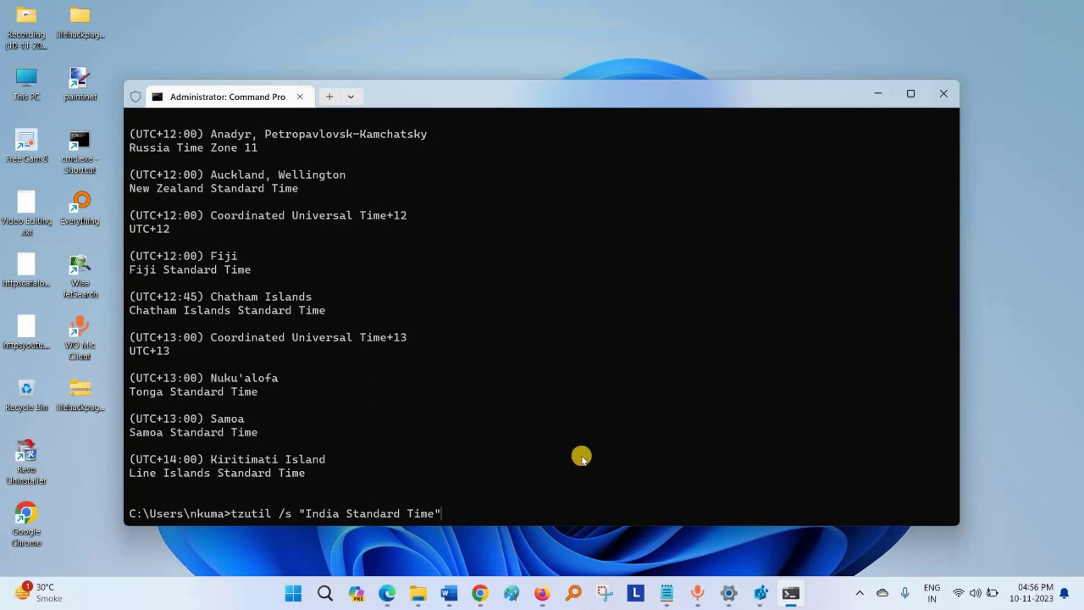
key(Return)
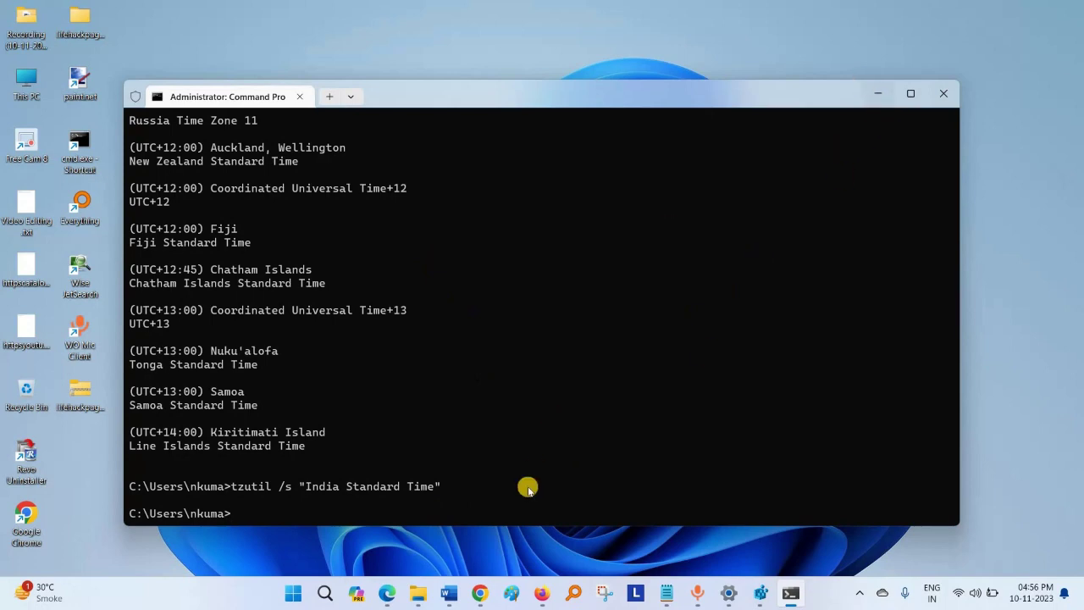
Return to the desktop, search Windows for regedit and open Registry Editor.
key(super+d)
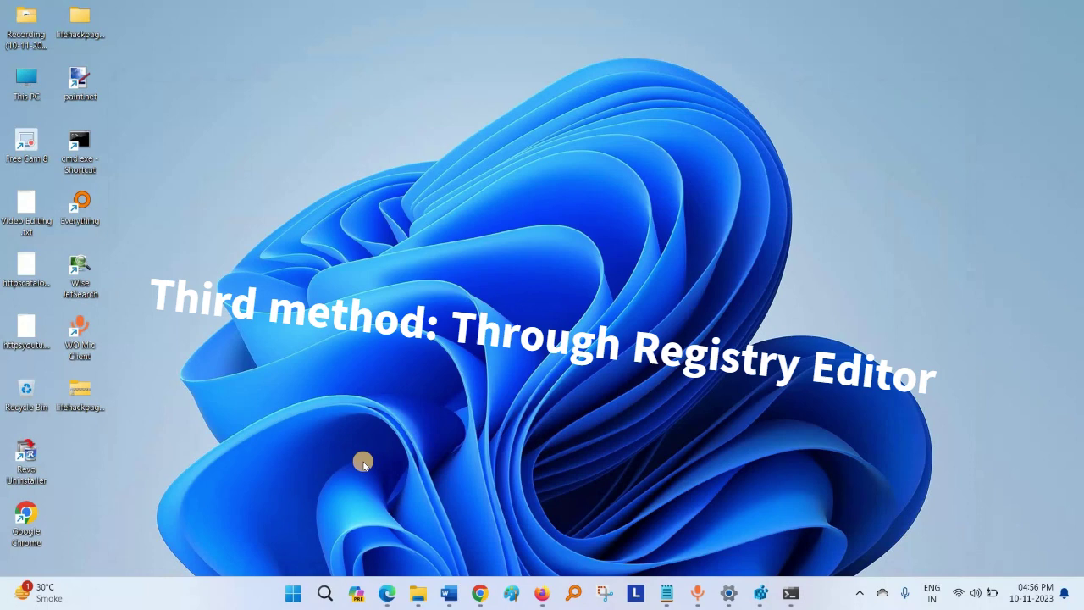
click(324, 593)
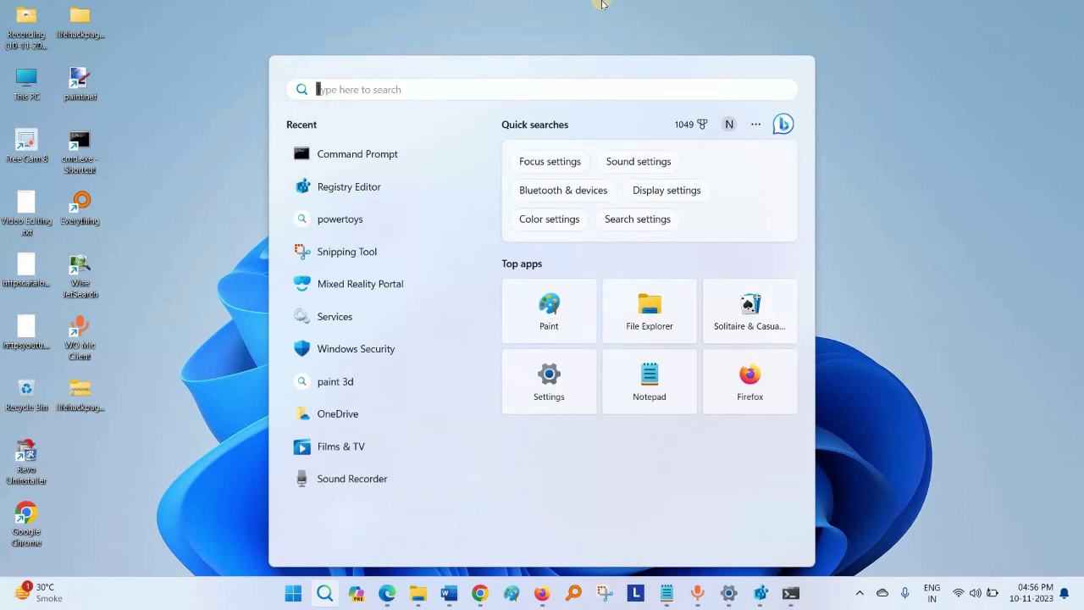
text(r)
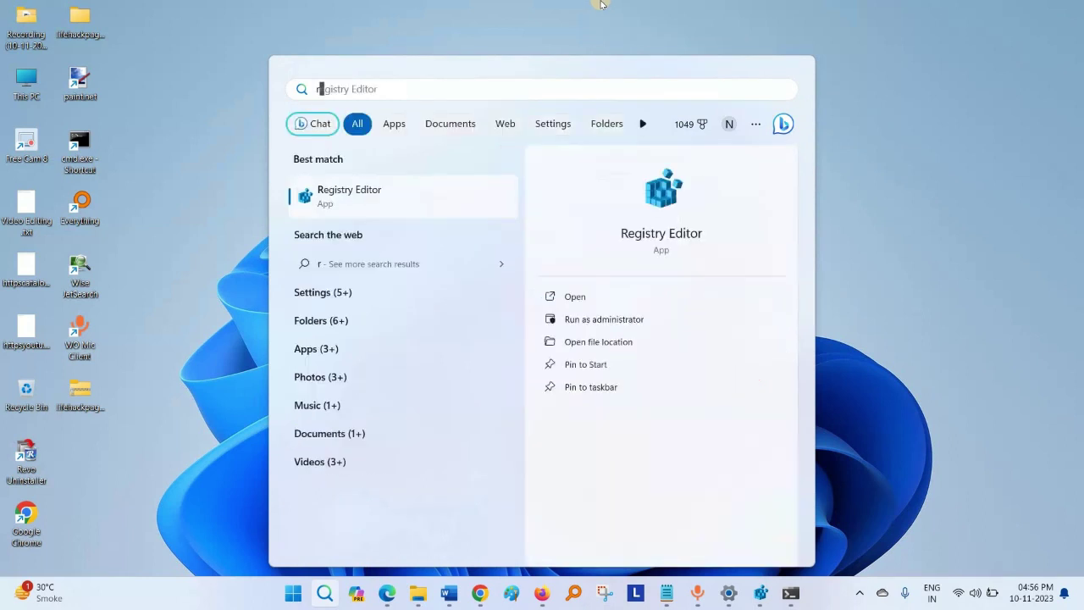
text(egedi)
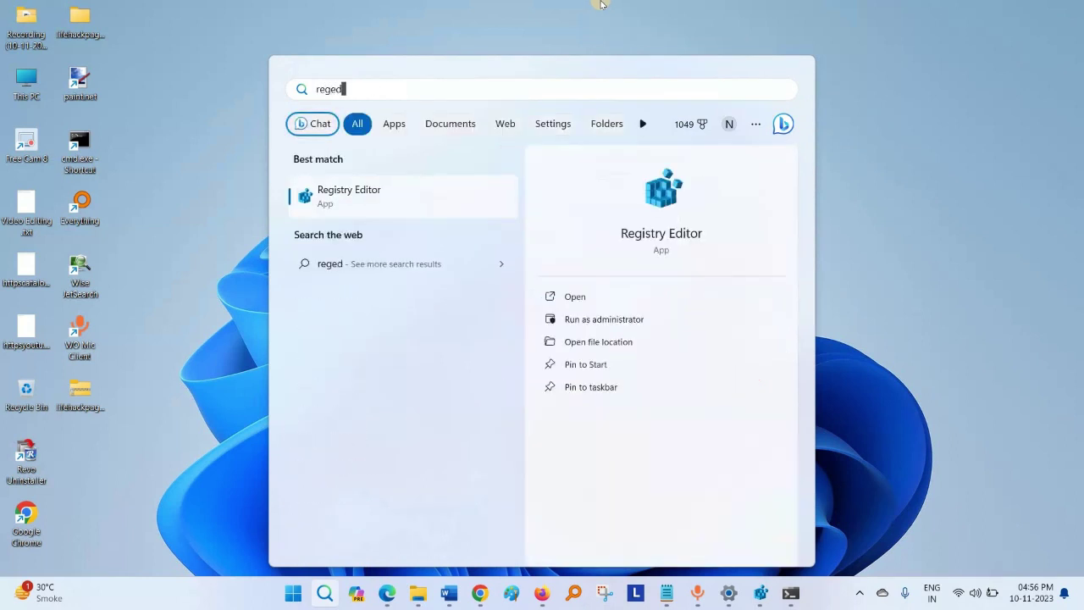
text(t)
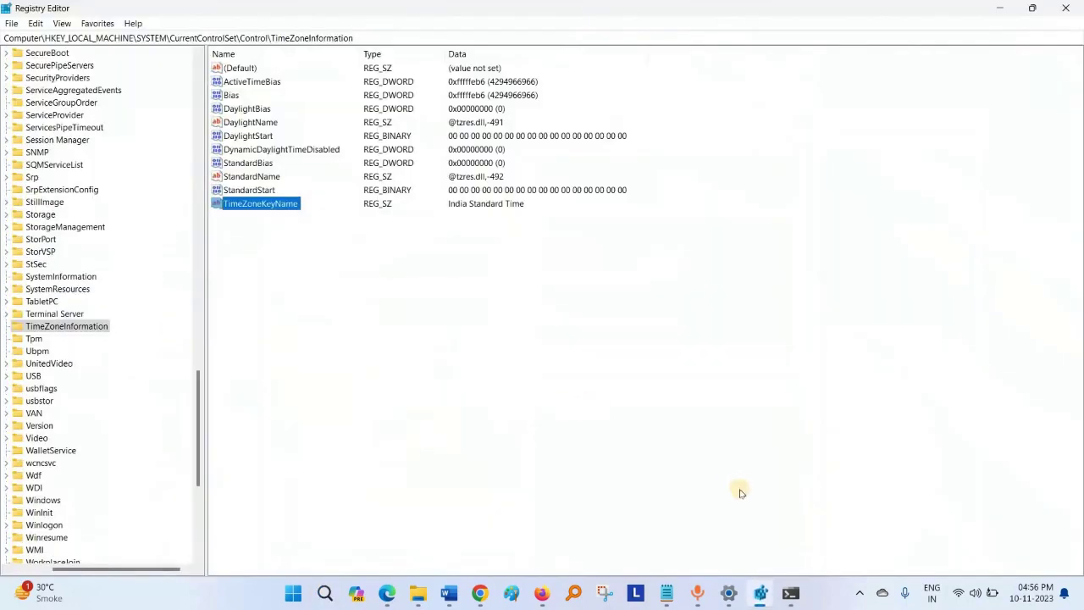
Switch to Notepad, copy the registry path Computer\HKEY_LOCAL_MACHINE\SYSTEM\CurrentControlSet\Control\TimeZoneInformation, and return to Registry Editor.
click(670, 597)
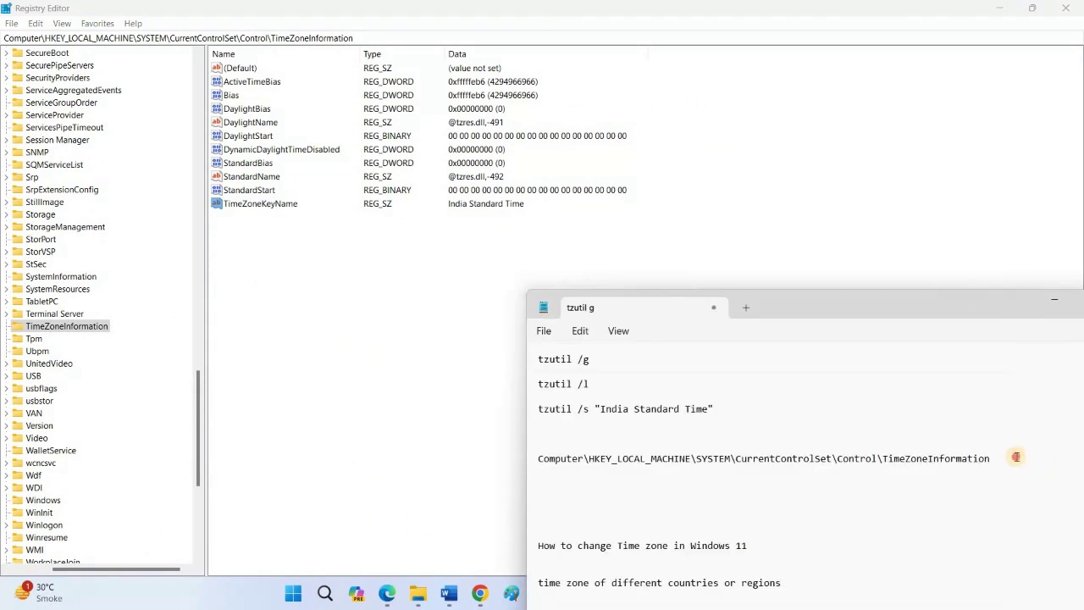
drag(989, 458, 534, 458)
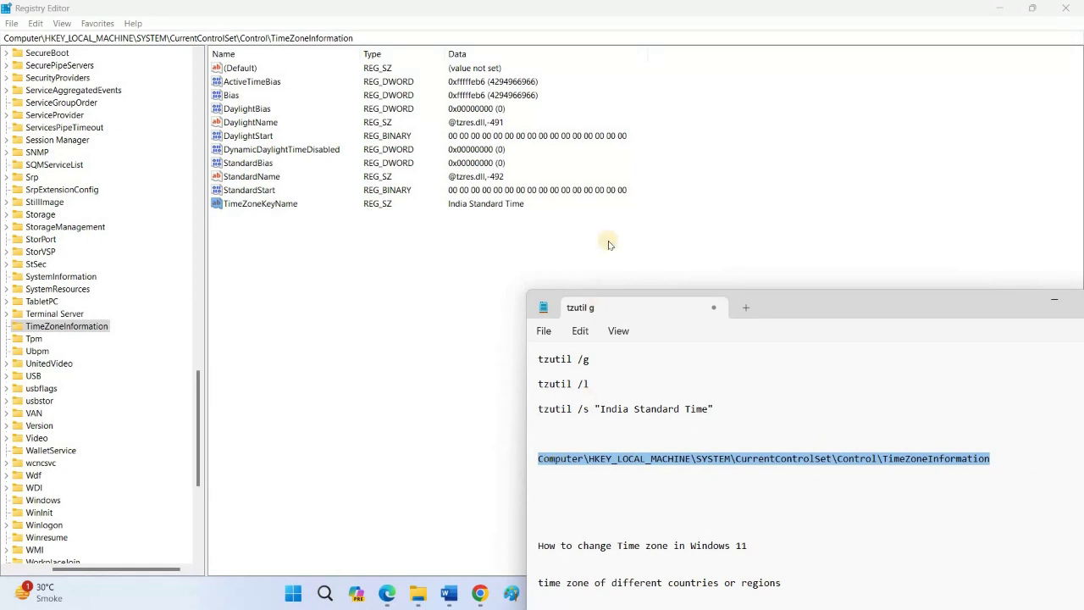
right_click(555, 459)
click(595, 248)
click(1054, 302)
Replace the Registry Editor address with the copied path and go to the TimeZoneInformation key.
drag(357, 38, 259, 24)
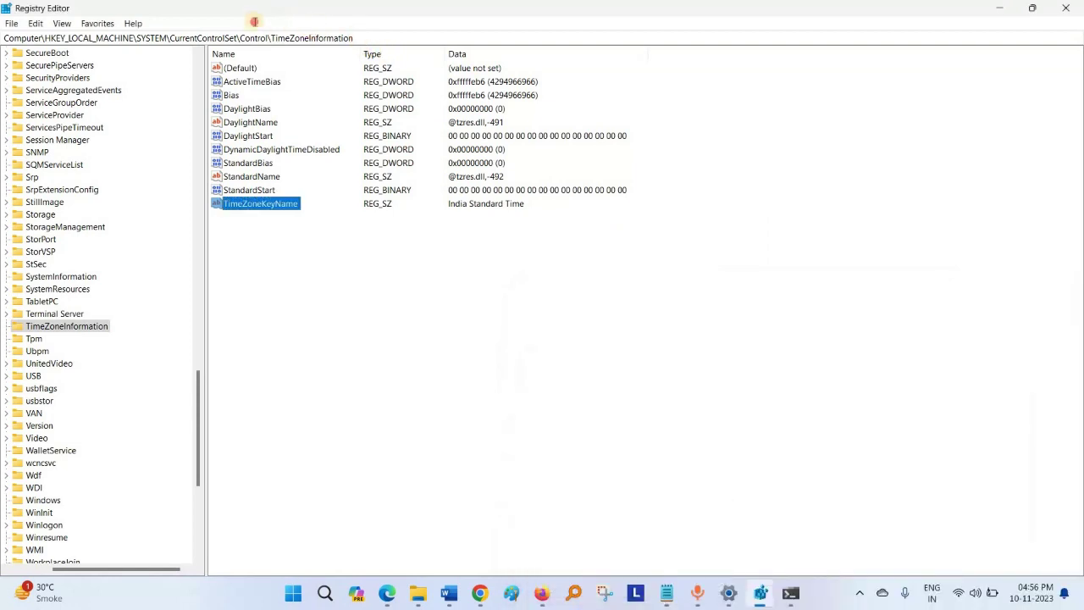
drag(6, 20, 4, 37)
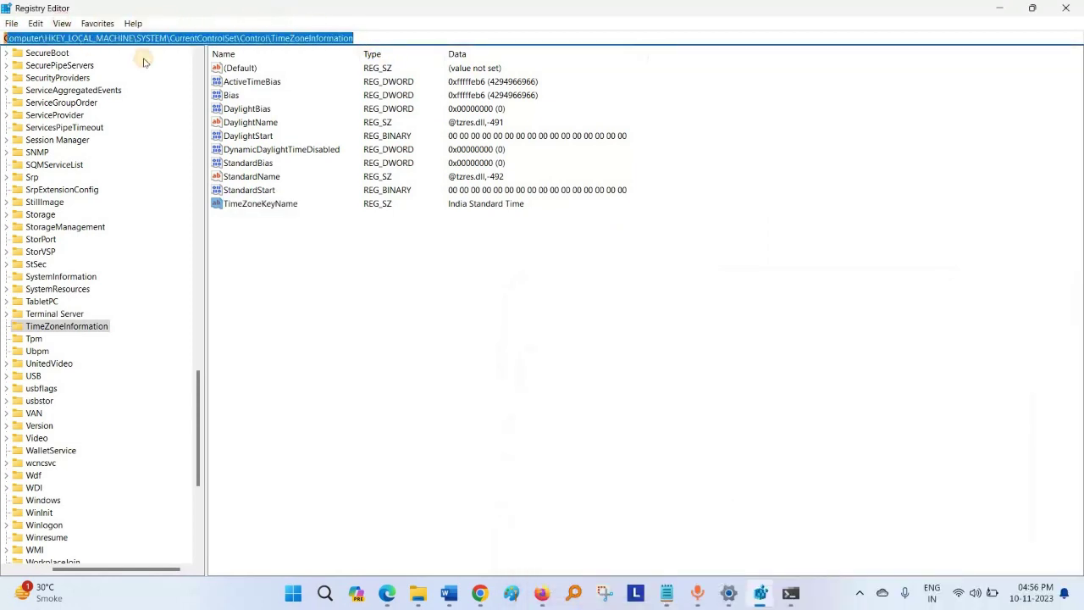
right_click(132, 38)
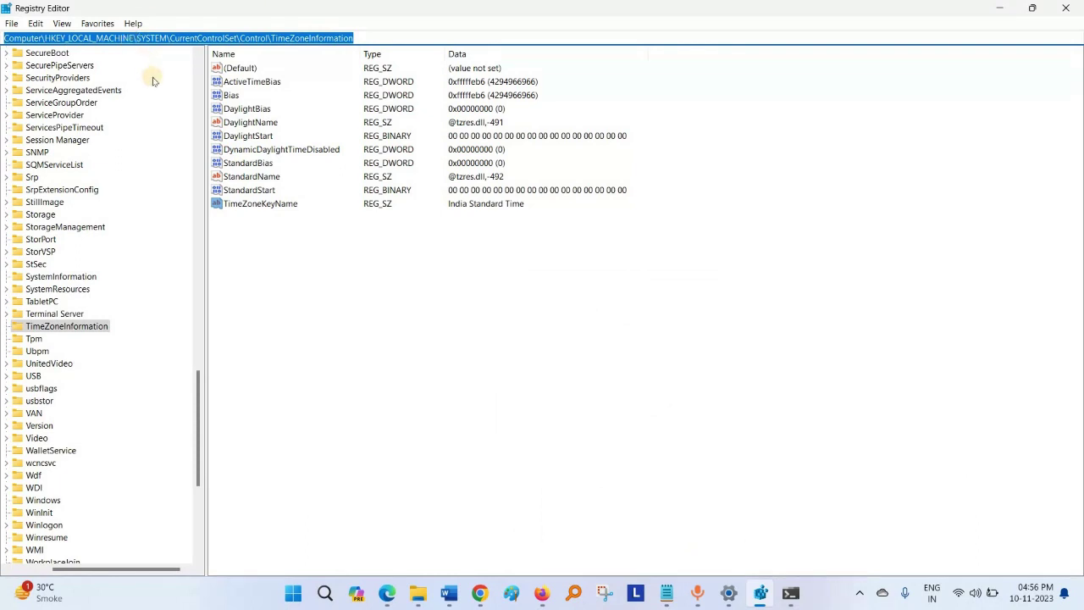
click(480, 35)
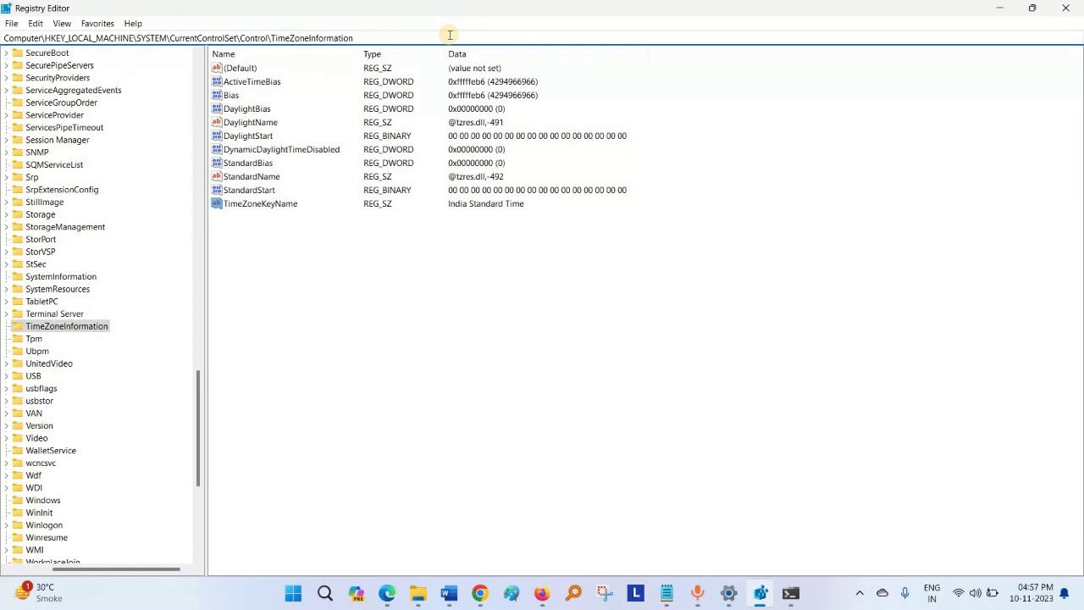
click(436, 242)
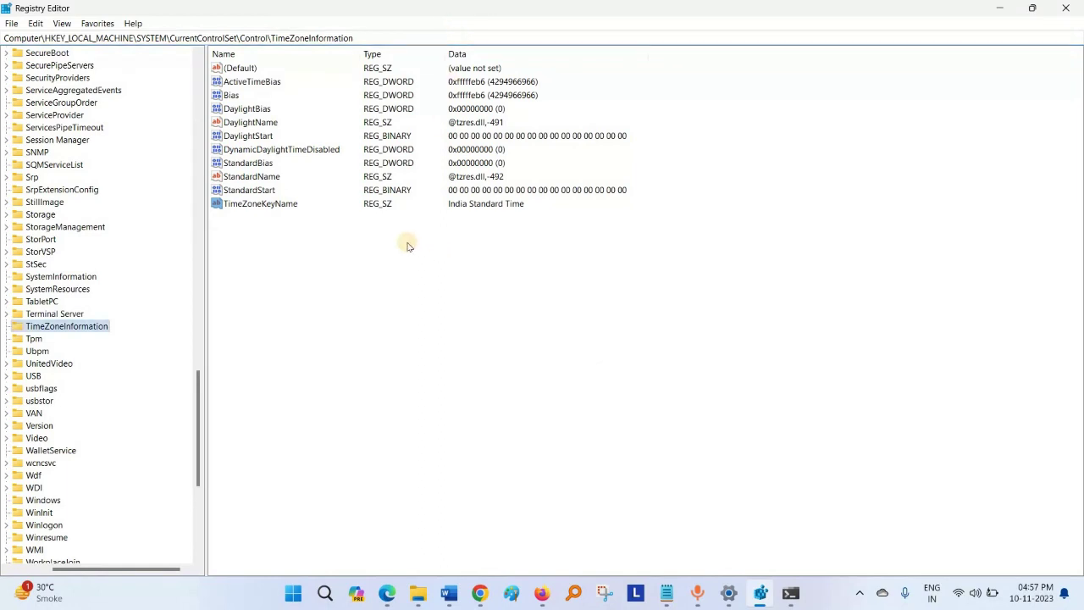
Open the TimeZoneKeyName value for editing, inspect its value data, and close the dialog without saving.
click(265, 206)
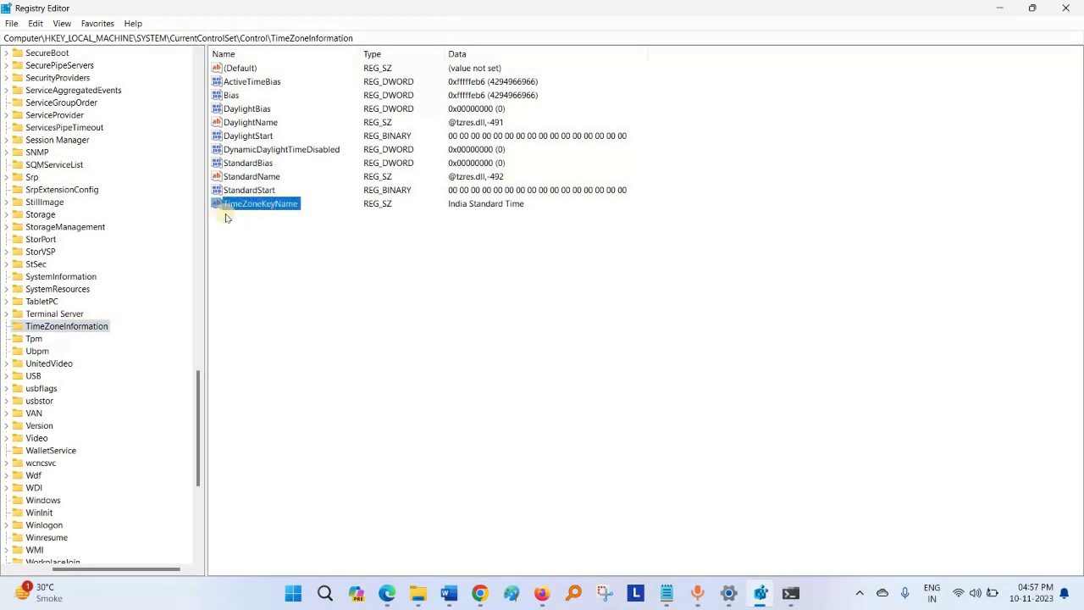
right_click(284, 211)
click(318, 216)
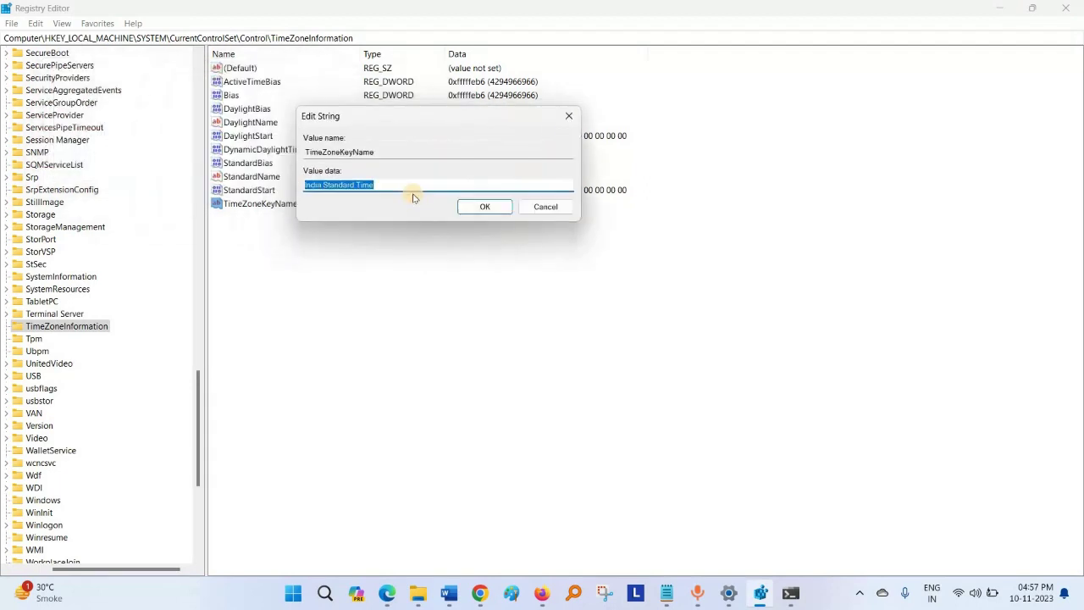
click(344, 185)
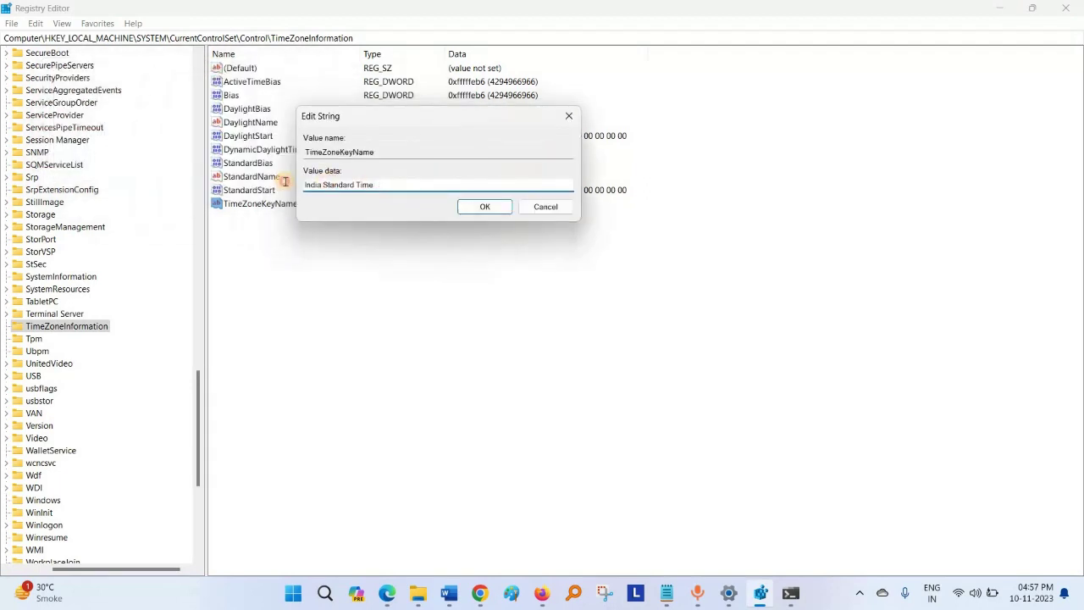
drag(343, 186, 466, 227)
key(ctrl+a)
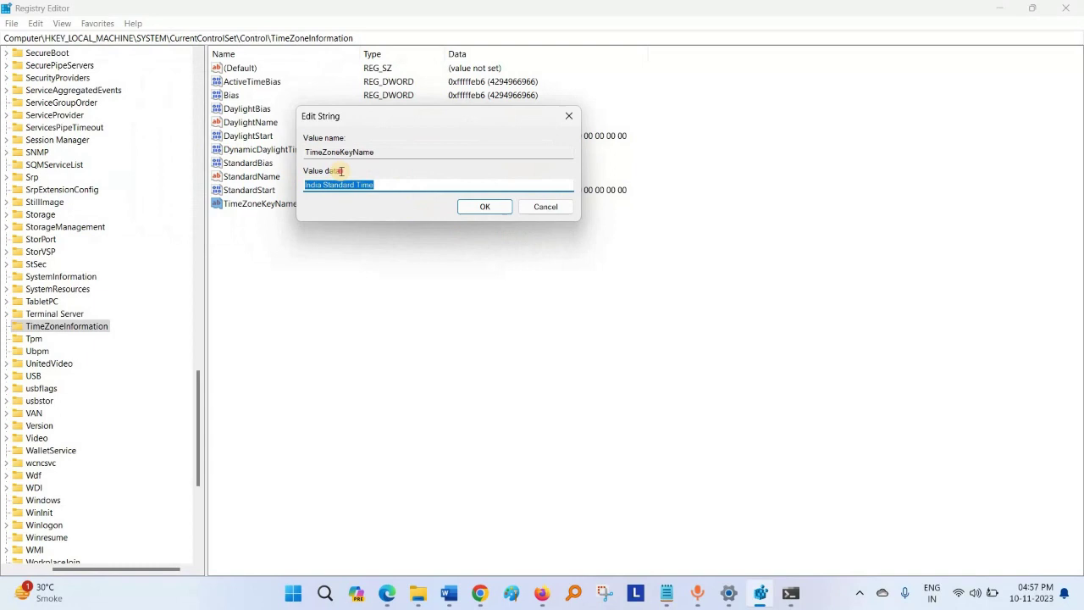
click(423, 187)
key(ctrl+a)
key(End)
key(ctrl+a)
key(End)
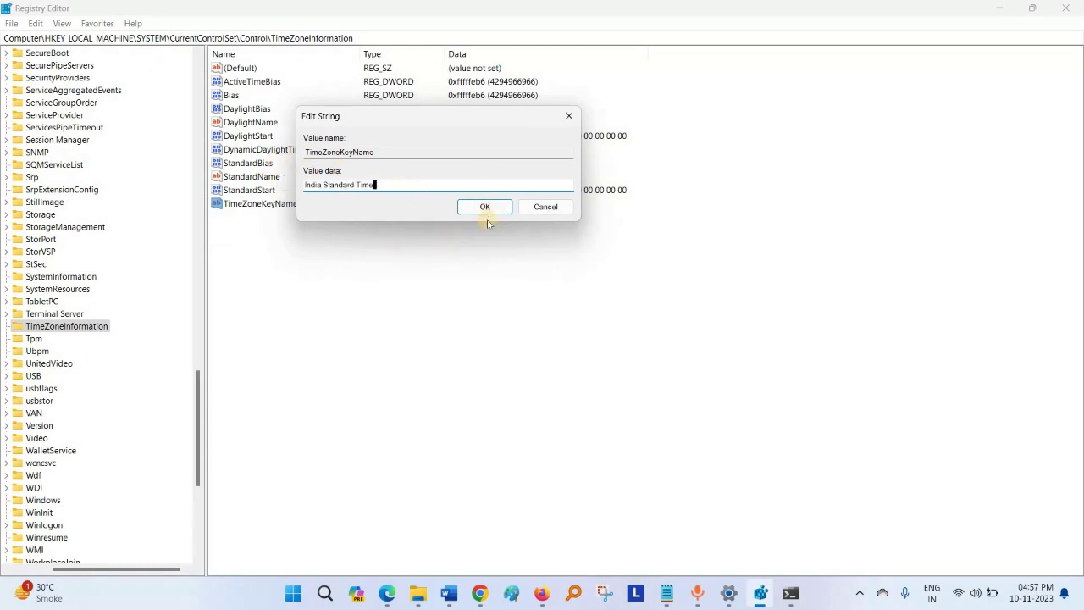
click(568, 116)
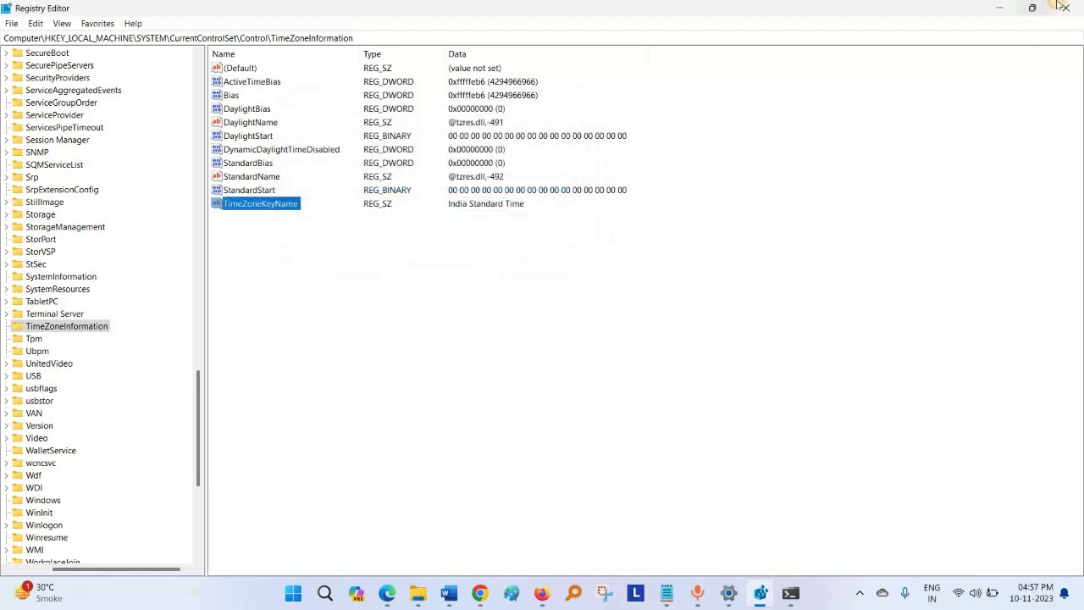
Close Registry Editor and return to the desktop.
key(alt+F4)
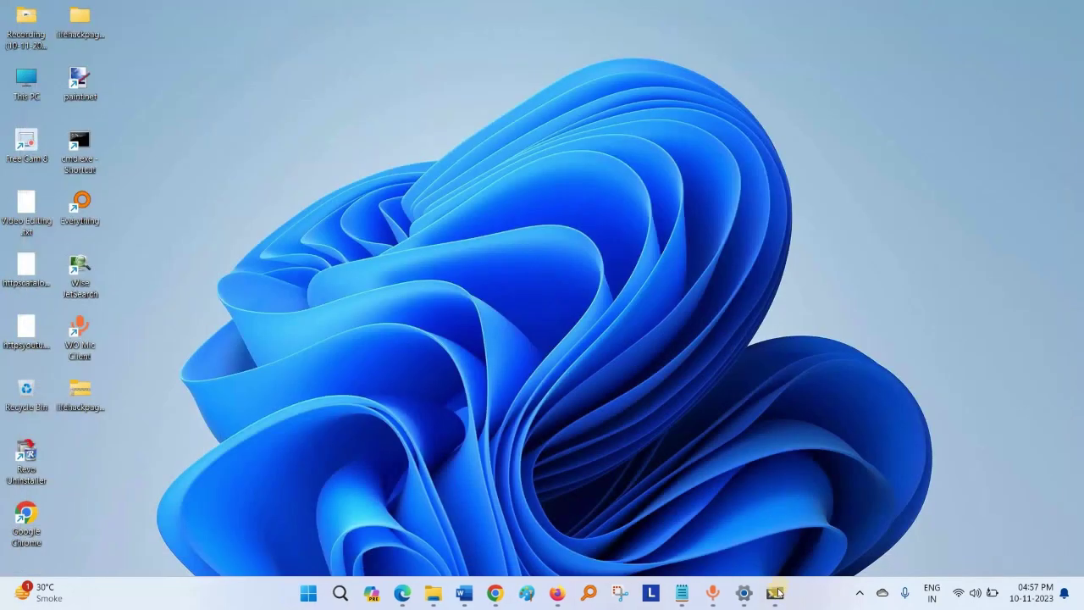
mouse_move(776, 593)
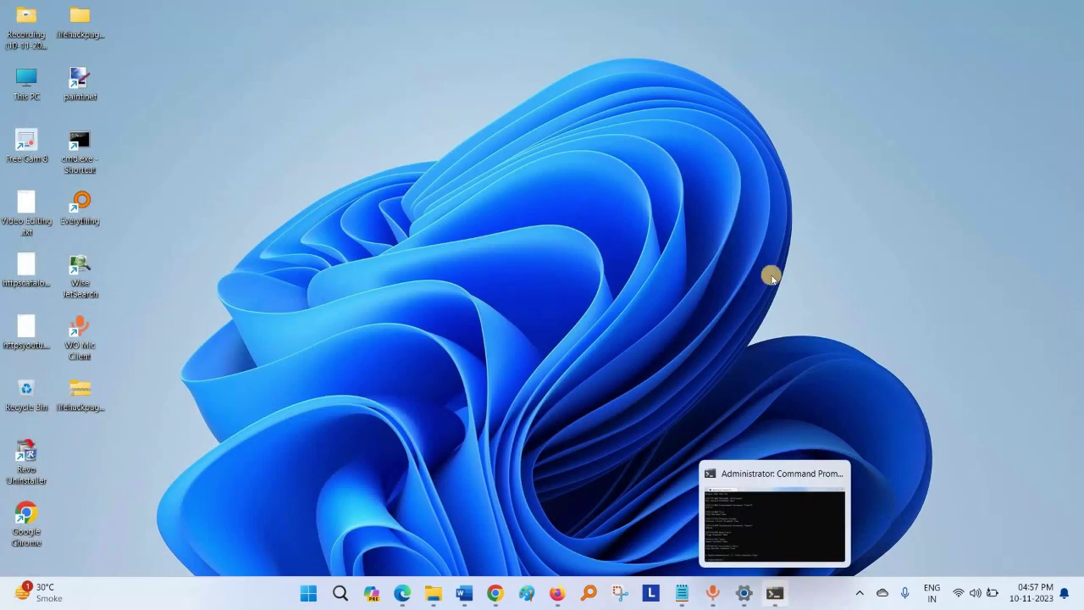